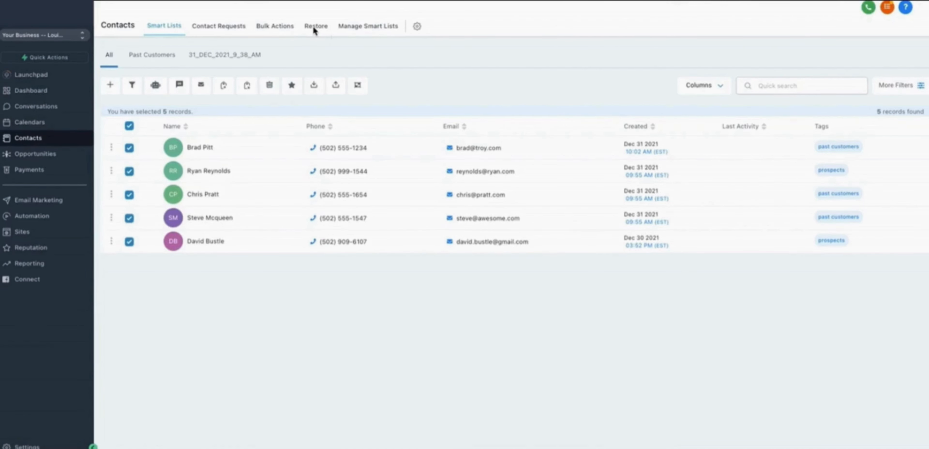
# Look through the contact restore, smart list management and custom fields pages, and return to the contacts list
pyautogui.click(313, 29)
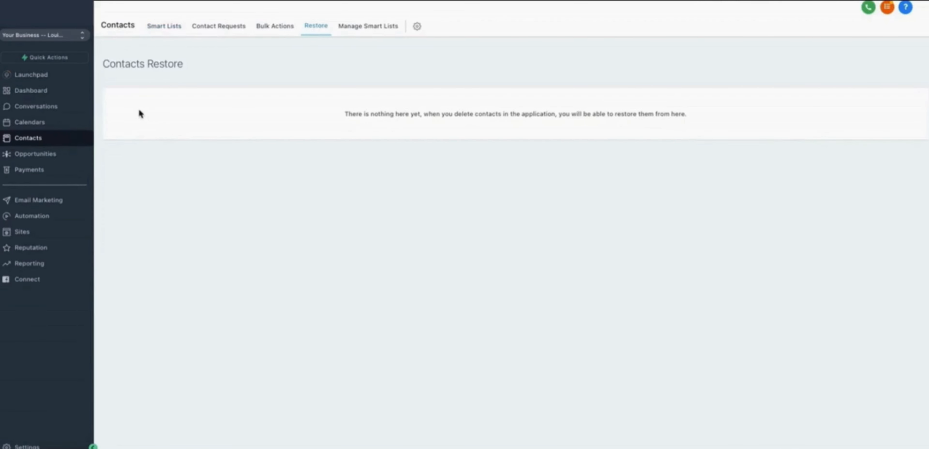
pyautogui.click(373, 29)
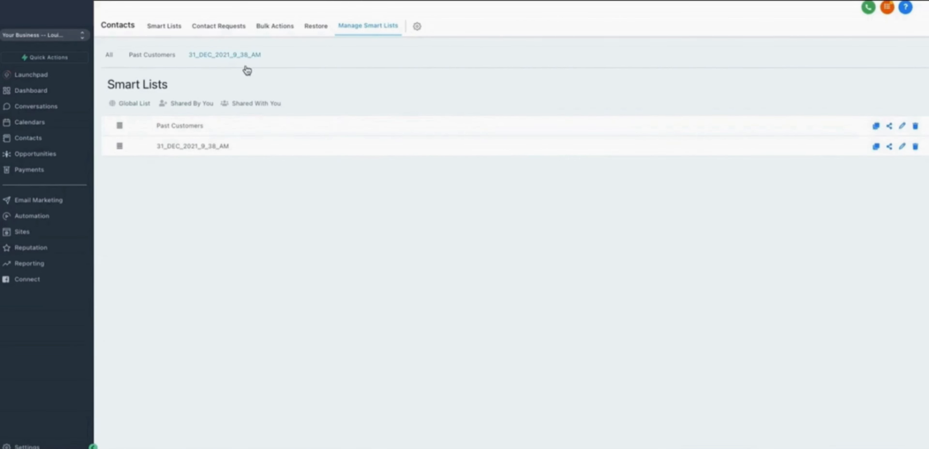
pyautogui.click(417, 28)
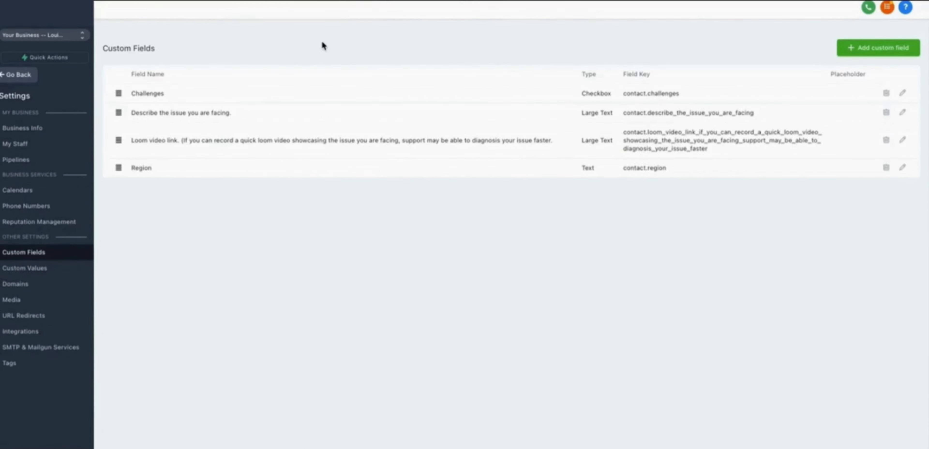
pyautogui.click(17, 76)
pyautogui.click(36, 145)
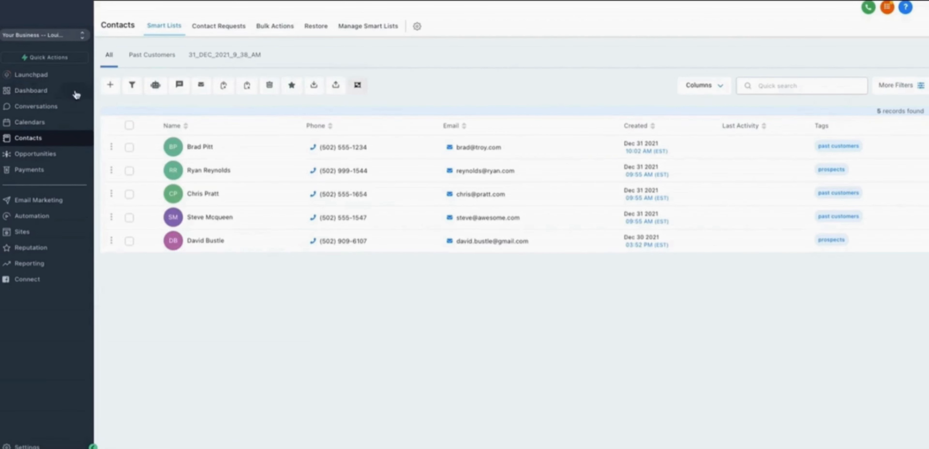
# Open the form for adding a new contact to view its fields and close it without saving
pyautogui.click(111, 86)
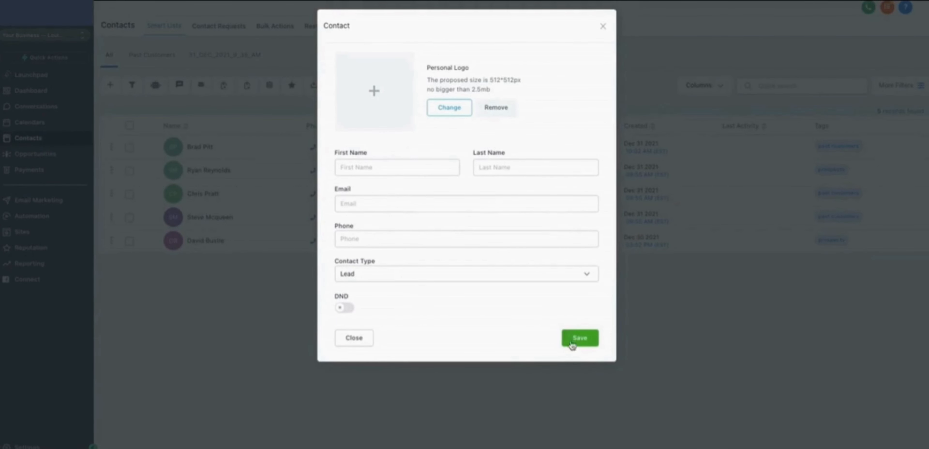
pyautogui.click(603, 28)
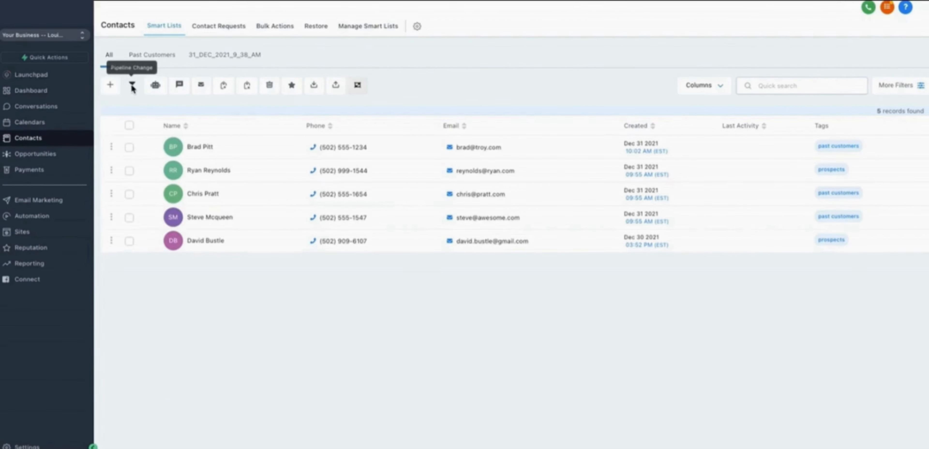
# Select the first and third contacts, view the pipelines available in the Add/Update Opportunity form, and close it without applying
pyautogui.click(129, 148)
pyautogui.click(129, 195)
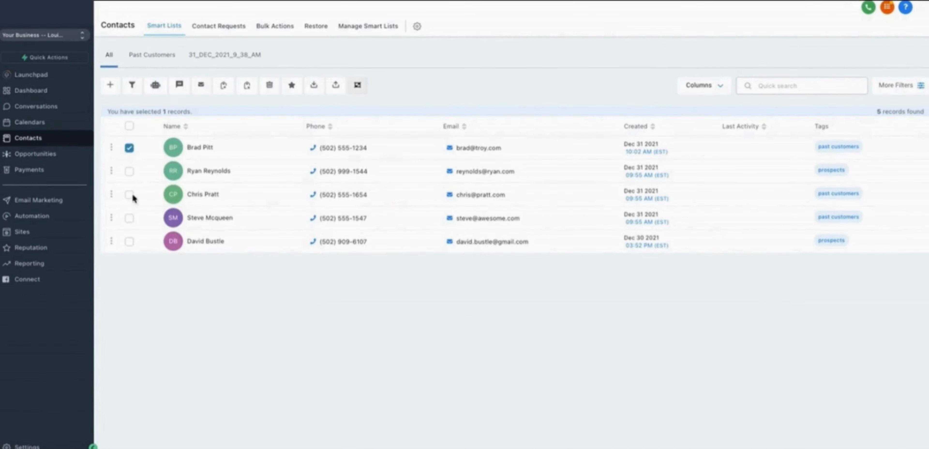
pyautogui.click(133, 87)
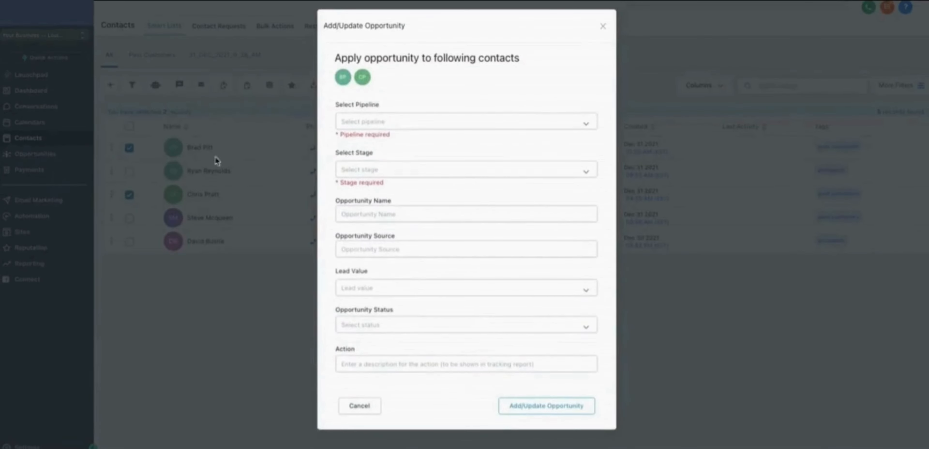
pyautogui.click(385, 123)
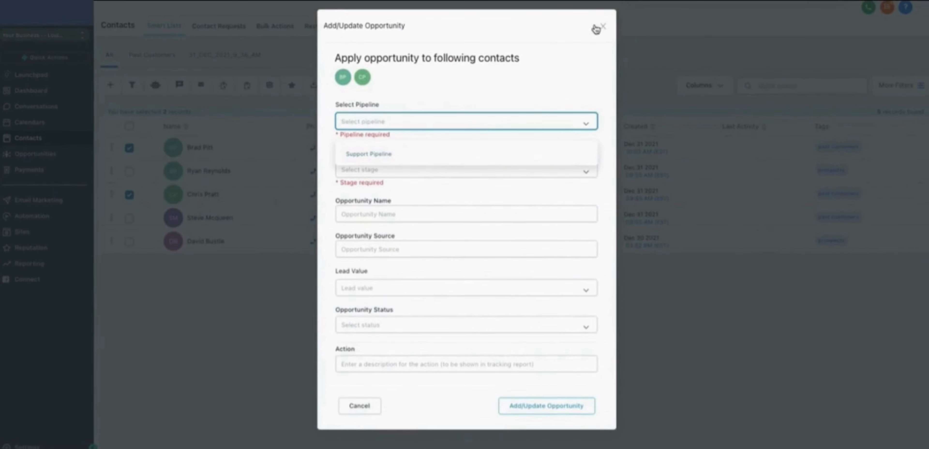
pyautogui.click(603, 27)
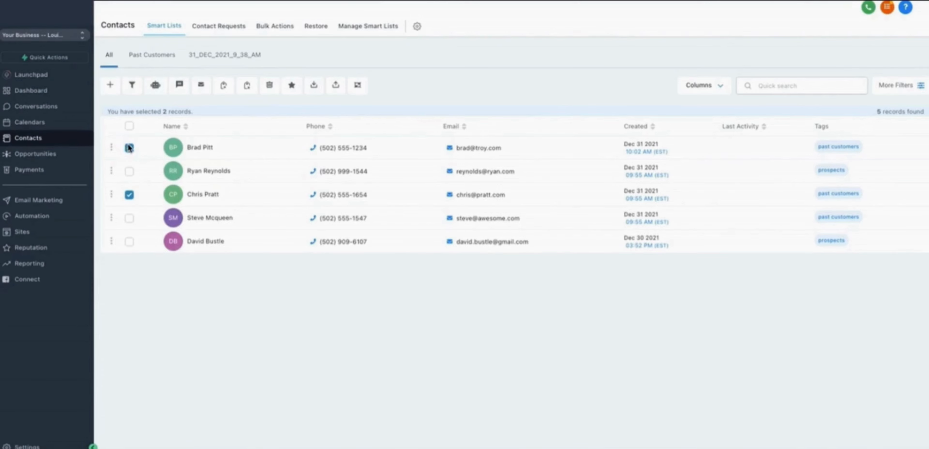
# View the workflows available for adding the two selected contacts to a campaign or workflow, and close the form
pyautogui.click(155, 87)
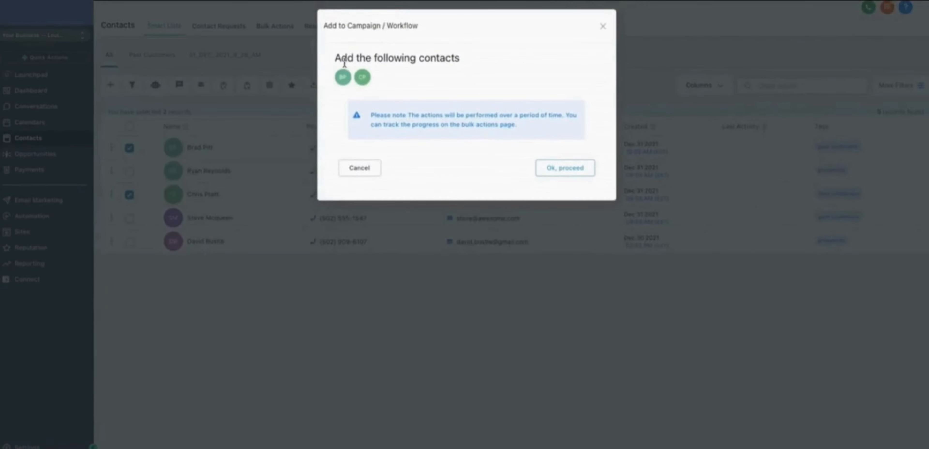
pyautogui.click(553, 174)
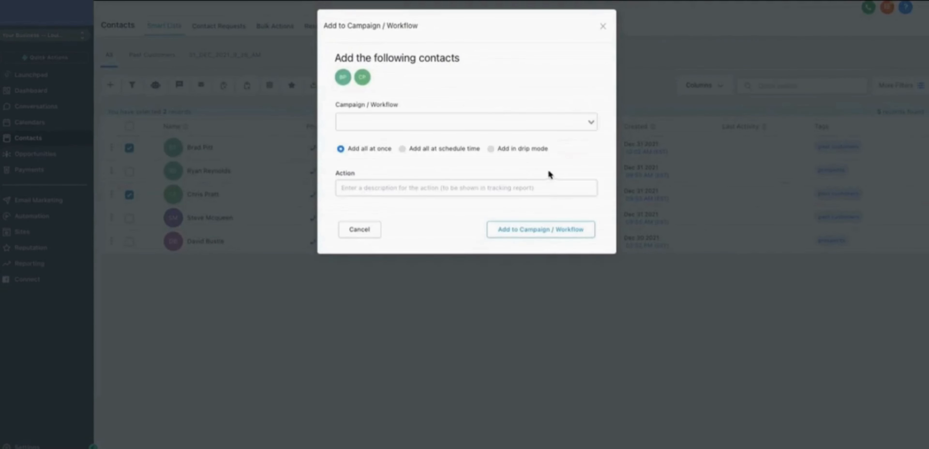
pyautogui.click(380, 120)
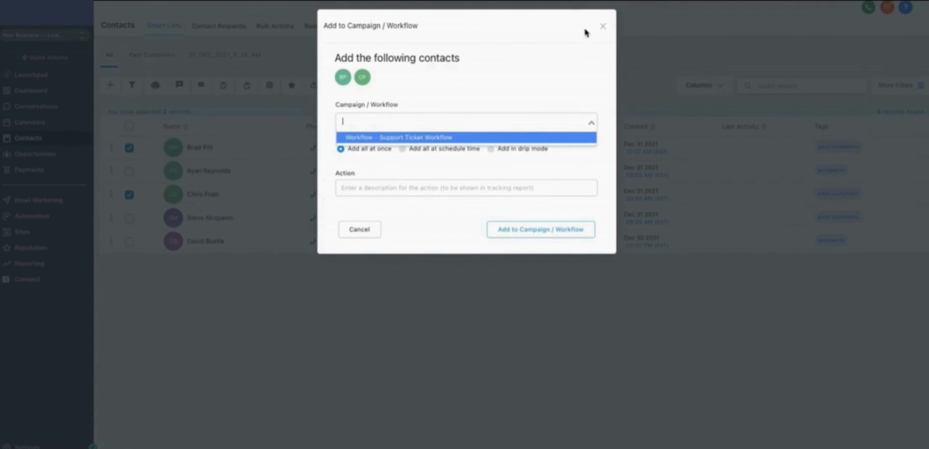
pyautogui.click(607, 26)
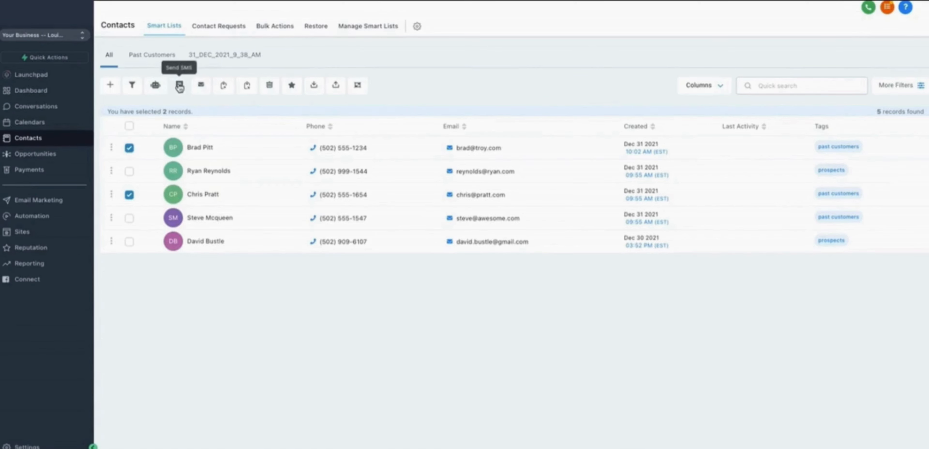
# Select all contacts, draft a bulk SMS reading "Party on Friday!" and close it without sending
pyautogui.click(129, 148)
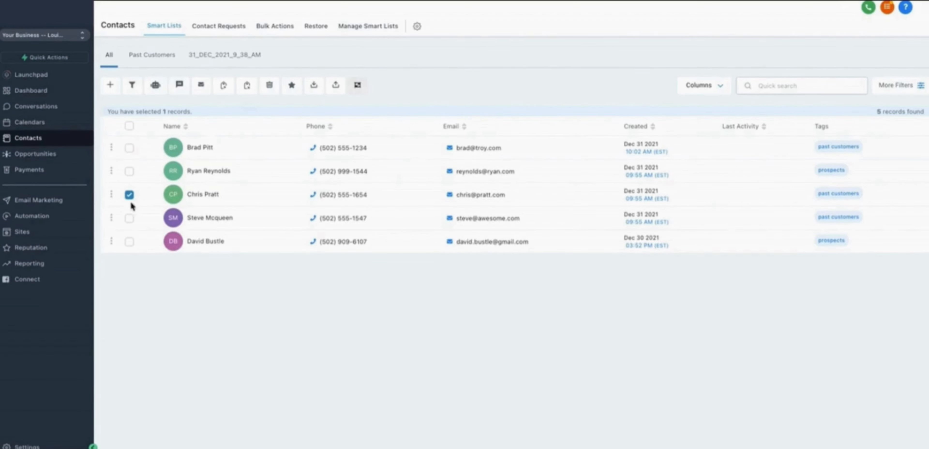
pyautogui.click(129, 126)
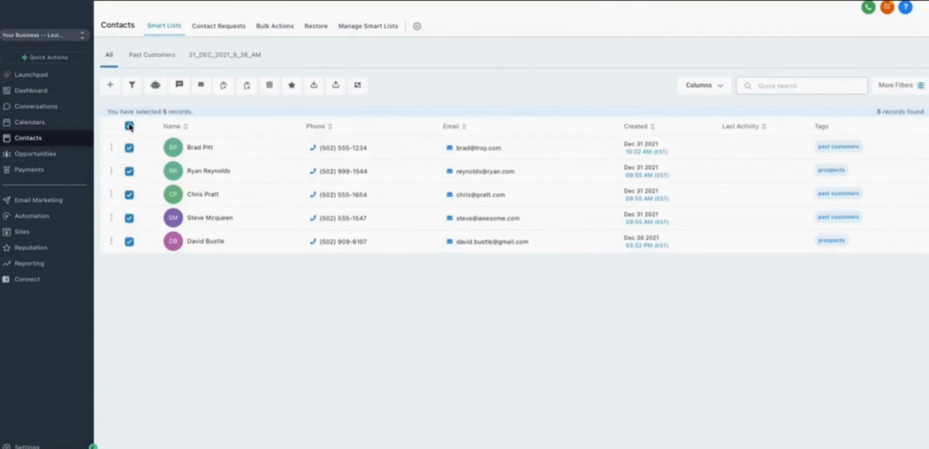
pyautogui.click(180, 90)
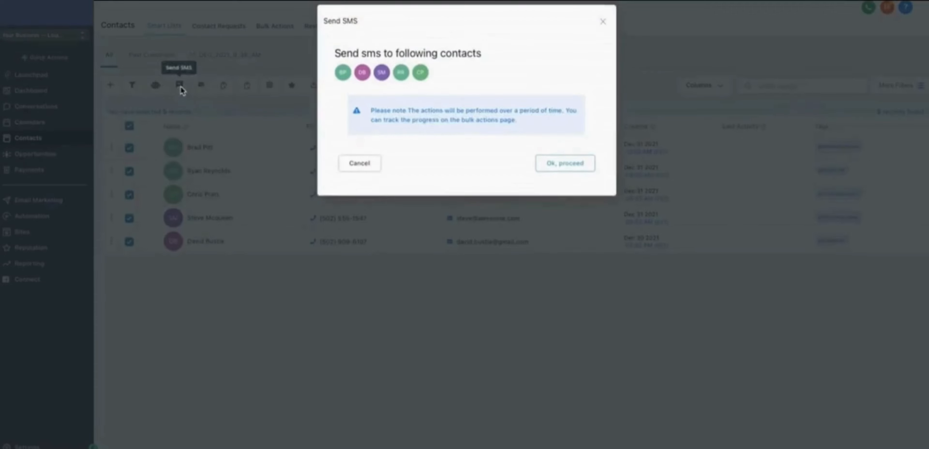
pyautogui.click(557, 169)
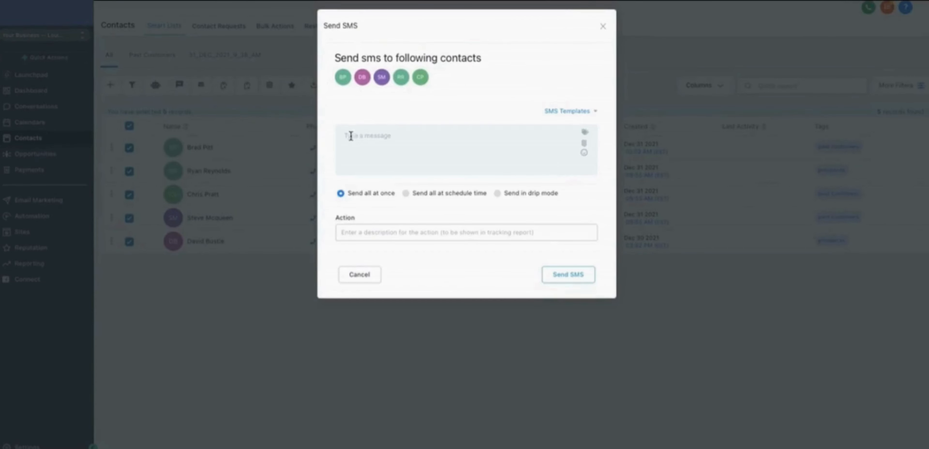
pyautogui.write('Party on Friday!')
pyautogui.click(602, 27)
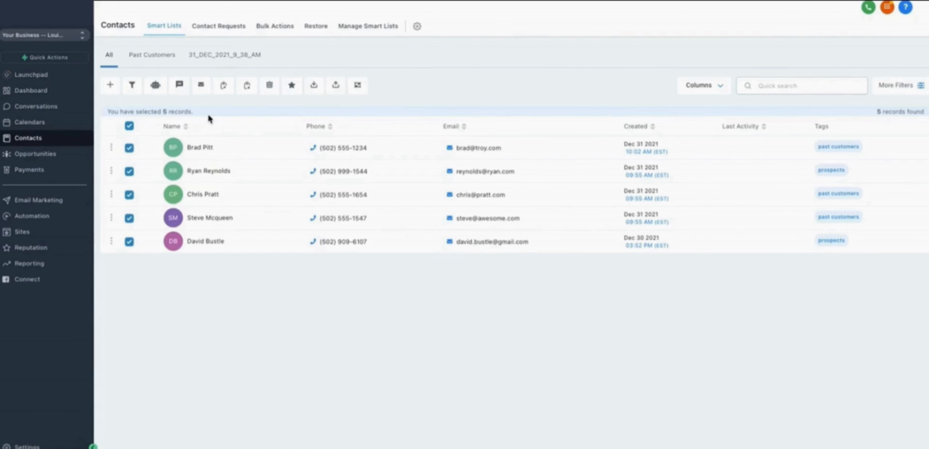
# Search the contacts for the "prospects" tag
pyautogui.click(785, 90)
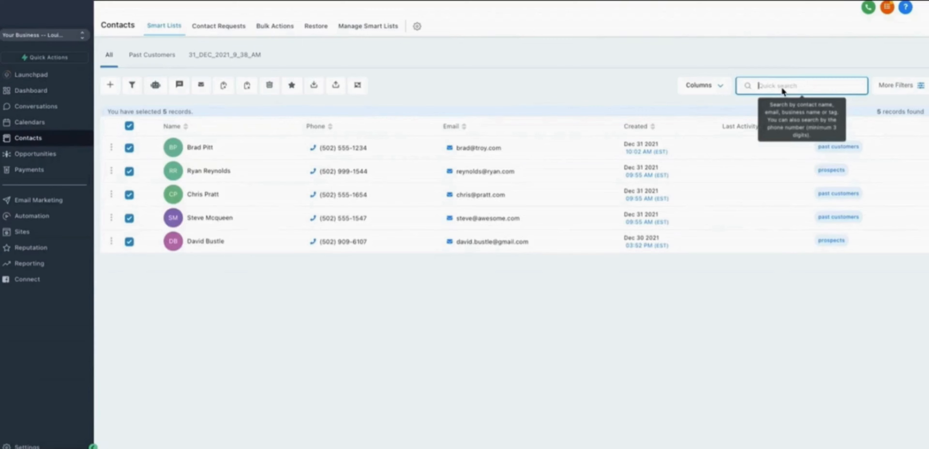
pyautogui.write('prospects')
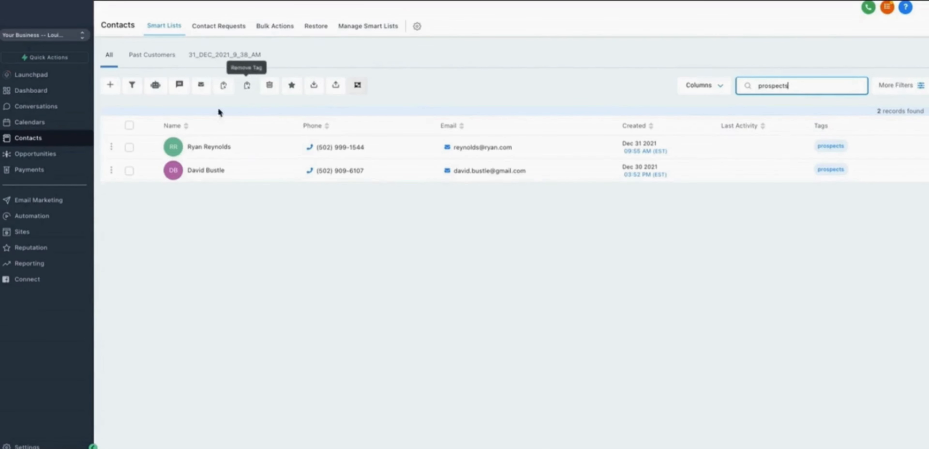
# Select the first filtered contact, view the Add Tags form for it, and close the form without adding a tag
pyautogui.click(129, 148)
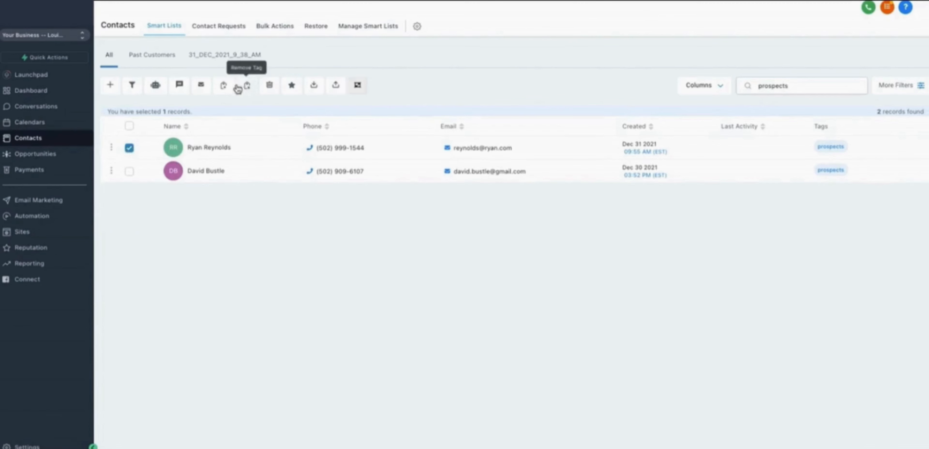
pyautogui.click(222, 87)
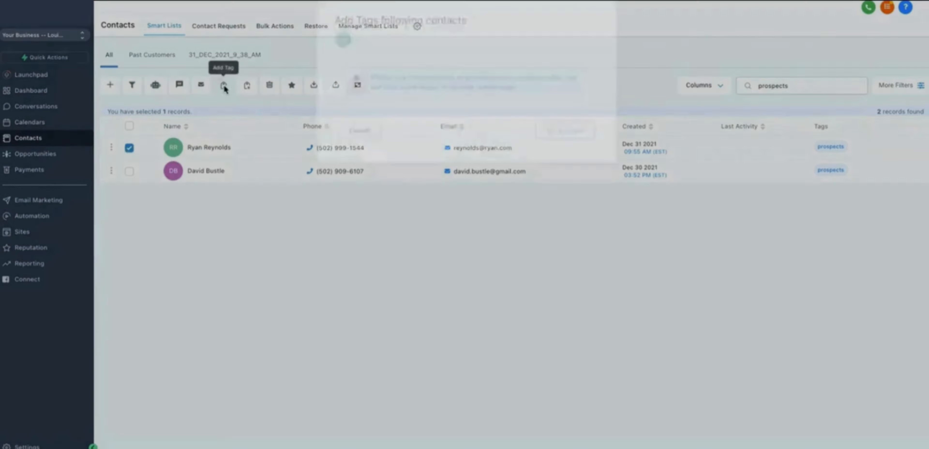
pyautogui.click(576, 169)
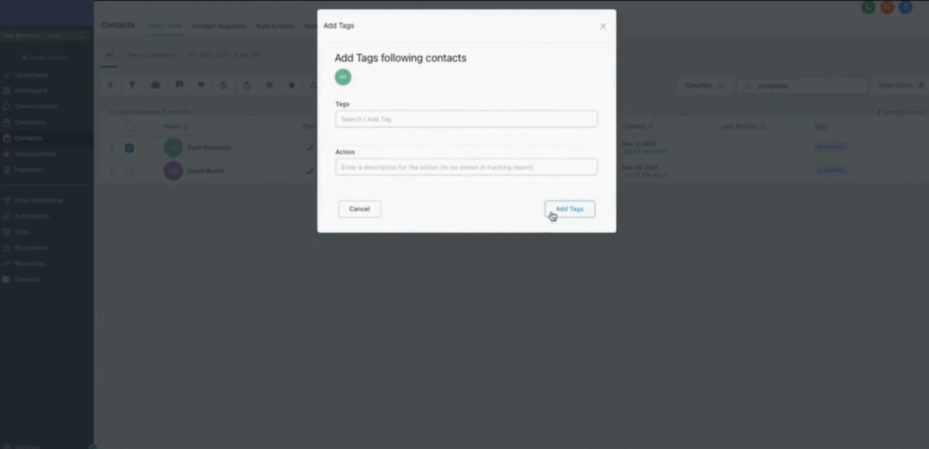
pyautogui.click(603, 26)
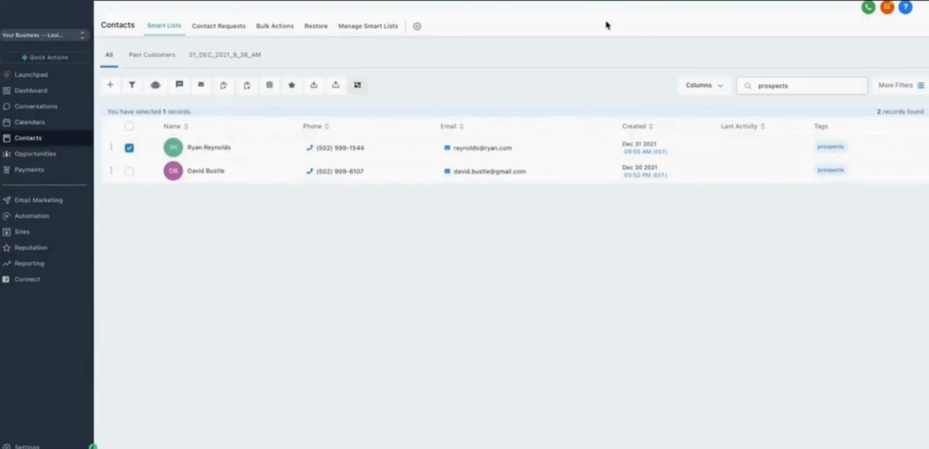
# Select both filtered contacts, open the Remove Tags action for them, and close it without proceeding
pyautogui.click(129, 171)
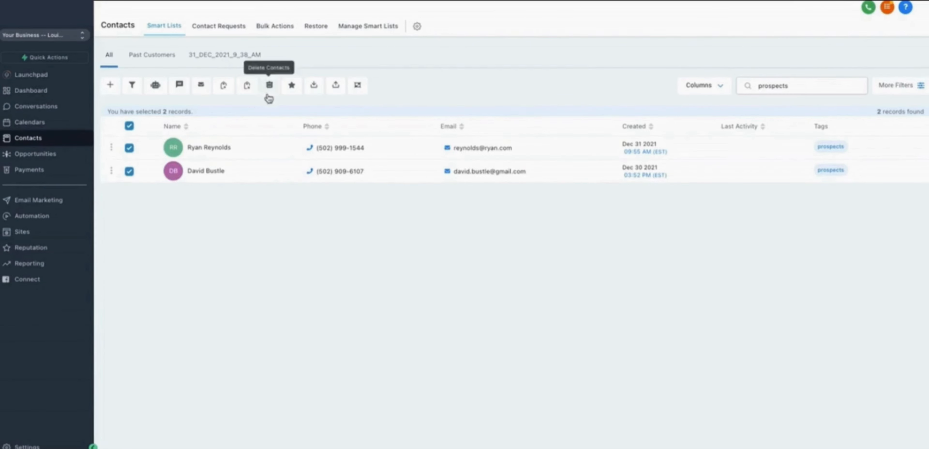
pyautogui.click(247, 86)
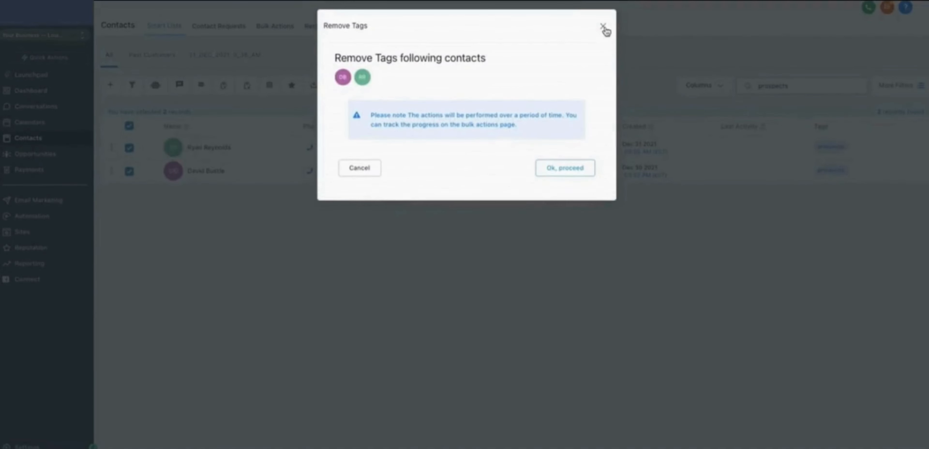
pyautogui.click(602, 27)
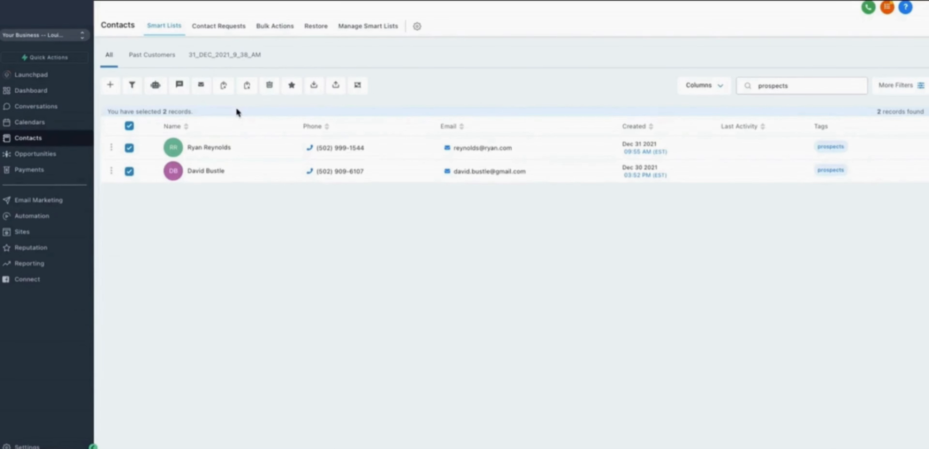
# Prepare a review request for both filtered contacts using the SMS review request option, and cancel it without sending
pyautogui.click(129, 148)
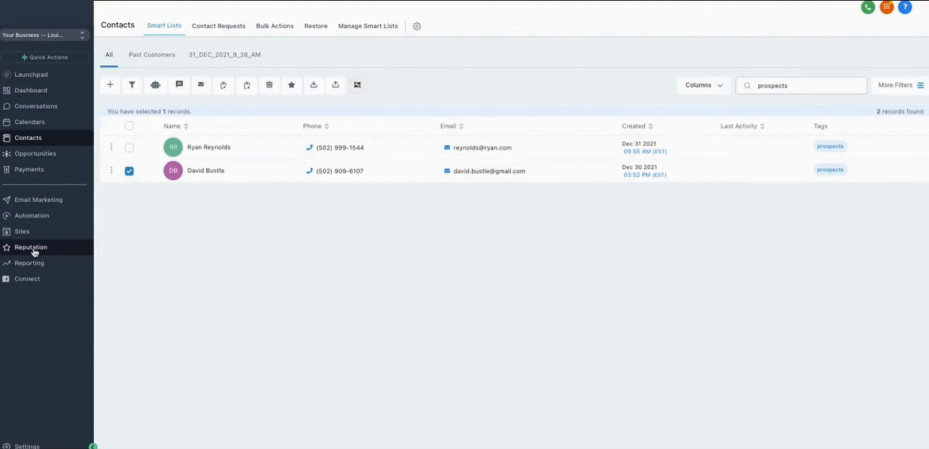
pyautogui.click(129, 147)
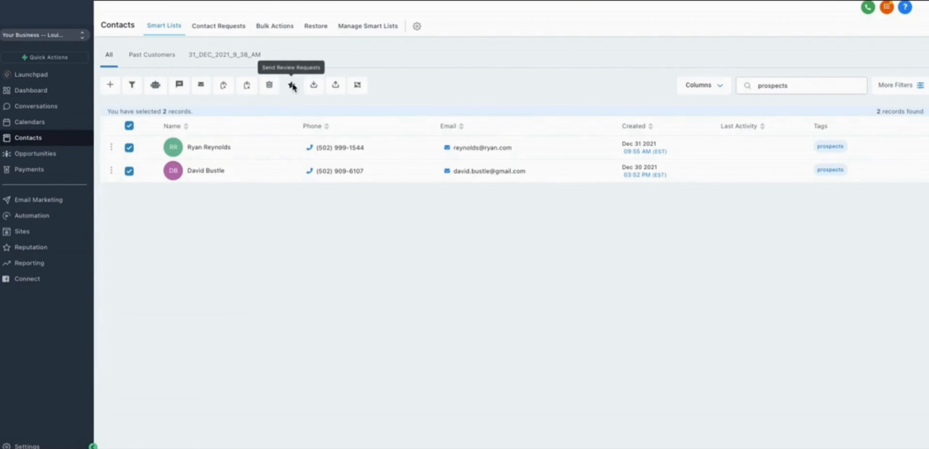
pyautogui.click(292, 86)
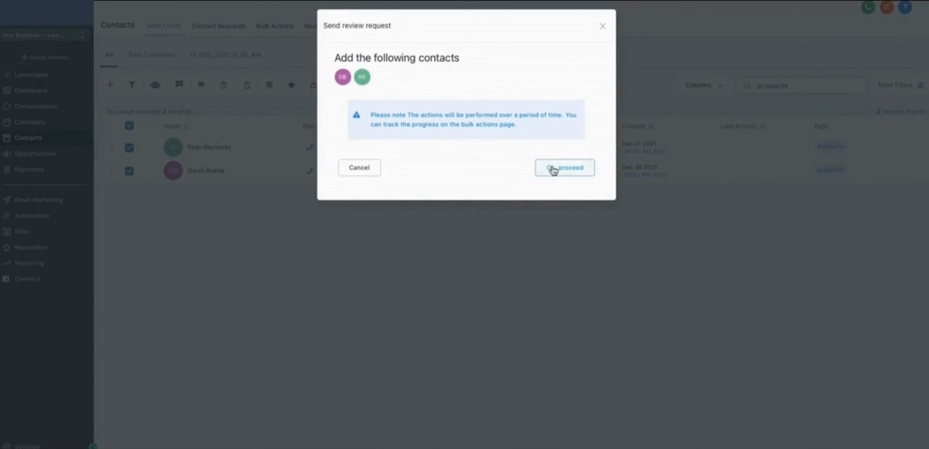
pyautogui.click(554, 170)
pyautogui.click(373, 123)
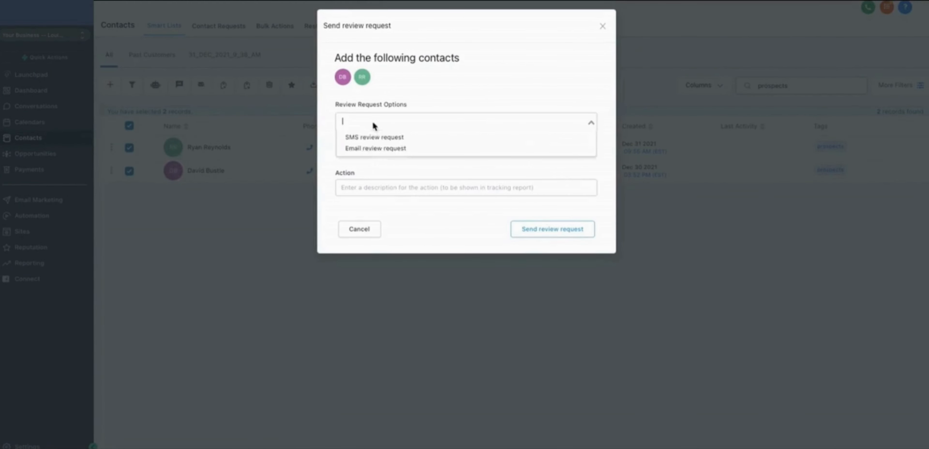
pyautogui.click(373, 138)
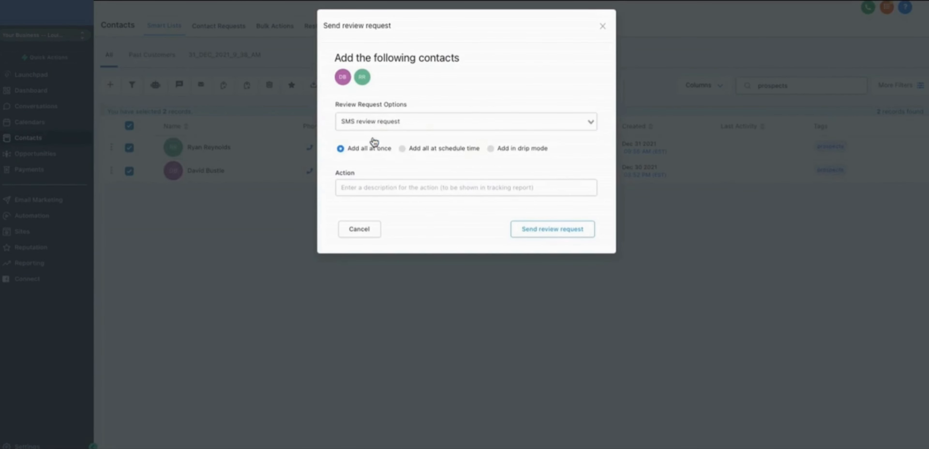
pyautogui.click(367, 228)
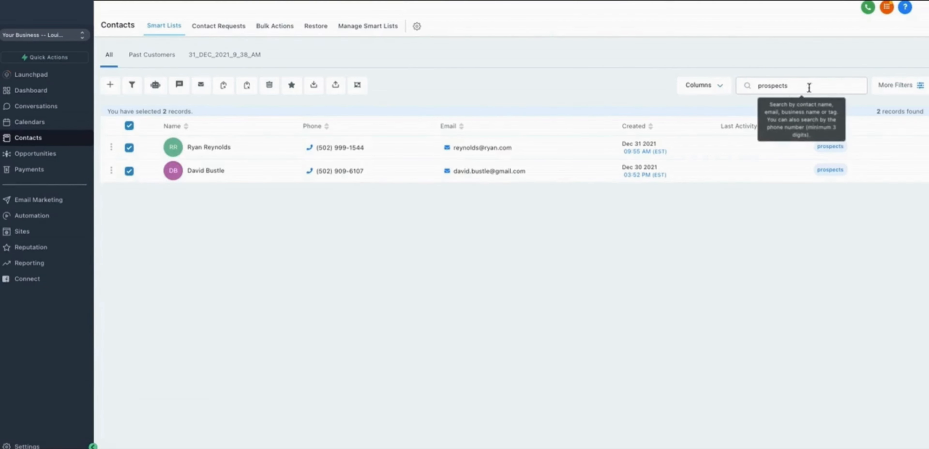
# Clear the "prospects" search so that the full contacts list is shown
pyautogui.click(794, 86)
pyautogui.doubleClick(793, 86)
pyautogui.press('BackSpace')
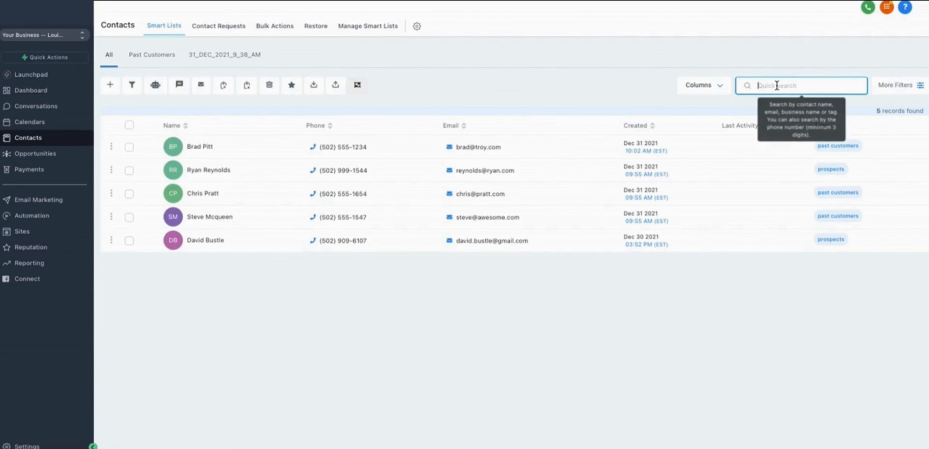
# Quick search the contacts for "Chris", and replace that search with "Past customer"
pyautogui.write('Chris')
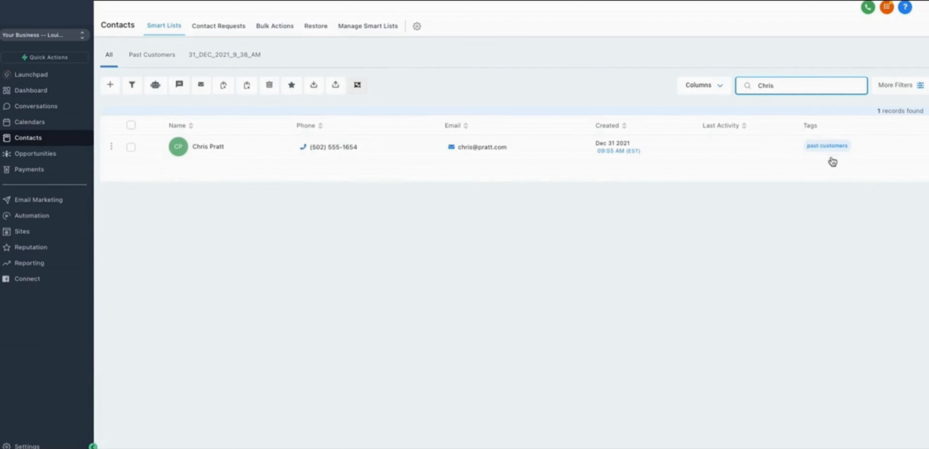
pyautogui.hotkey('ctrl', 'a')
pyautogui.write('Past customer')
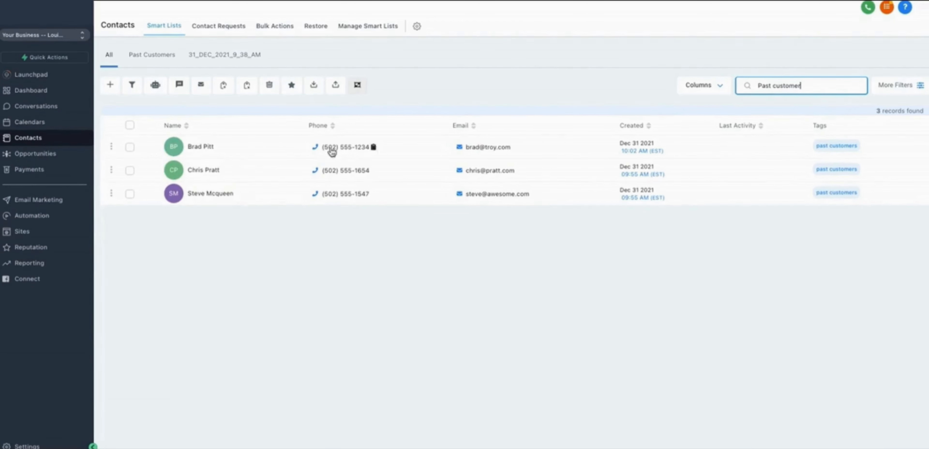
# Open the first filtered contact's record and view its Contact Type options, keeping Lead
pyautogui.click(197, 148)
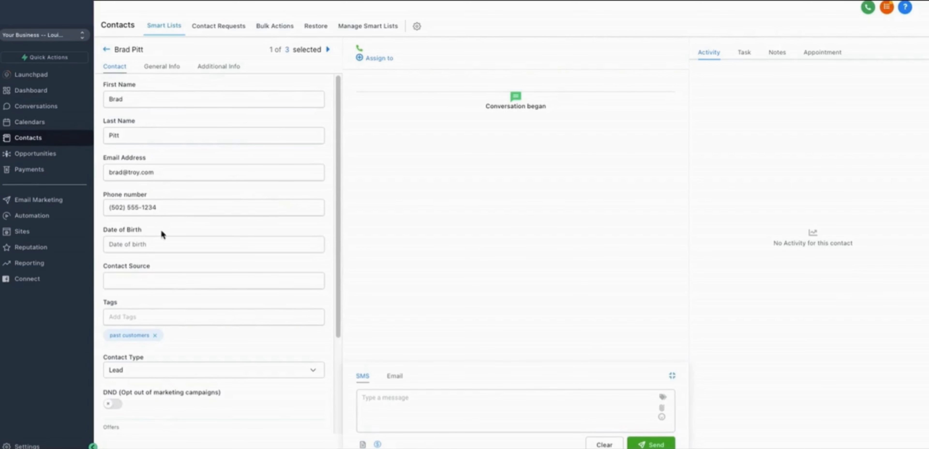
pyautogui.scroll(-4, 195, 224)
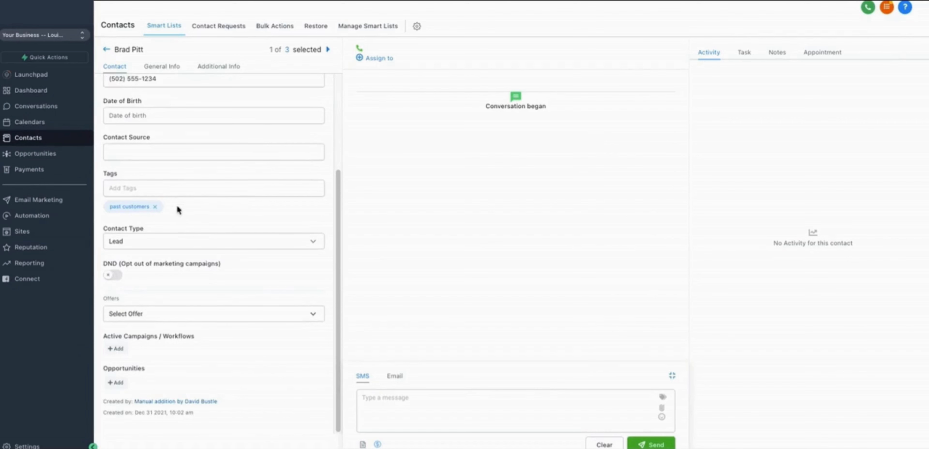
pyautogui.click(153, 241)
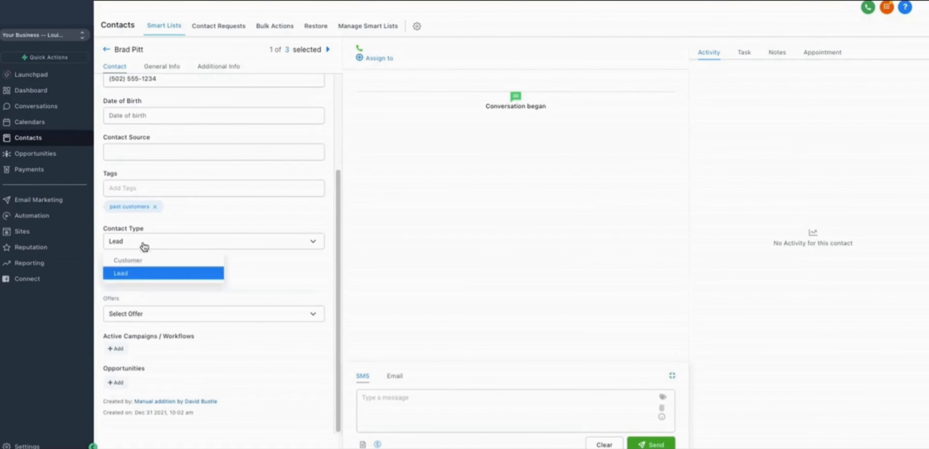
pyautogui.click(170, 239)
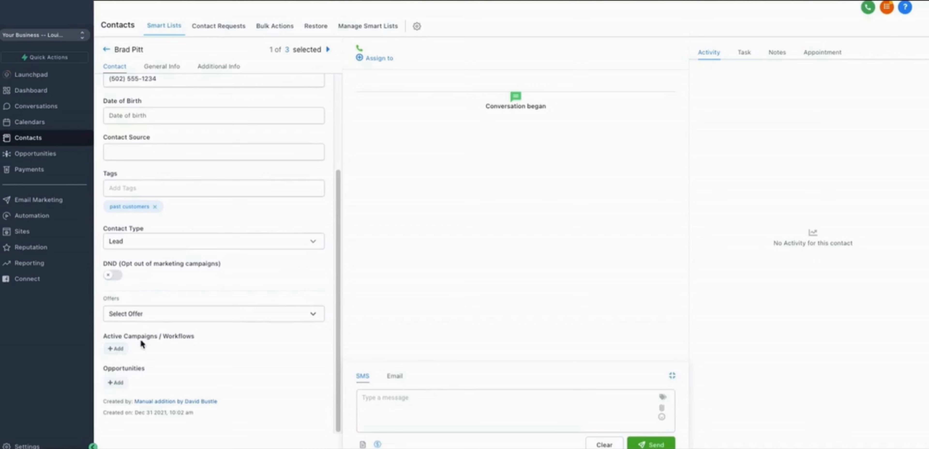
# View the contact's Add to Campaign / Workflow form without adding anything, and look through its General Info and Additional Info
pyautogui.click(116, 348)
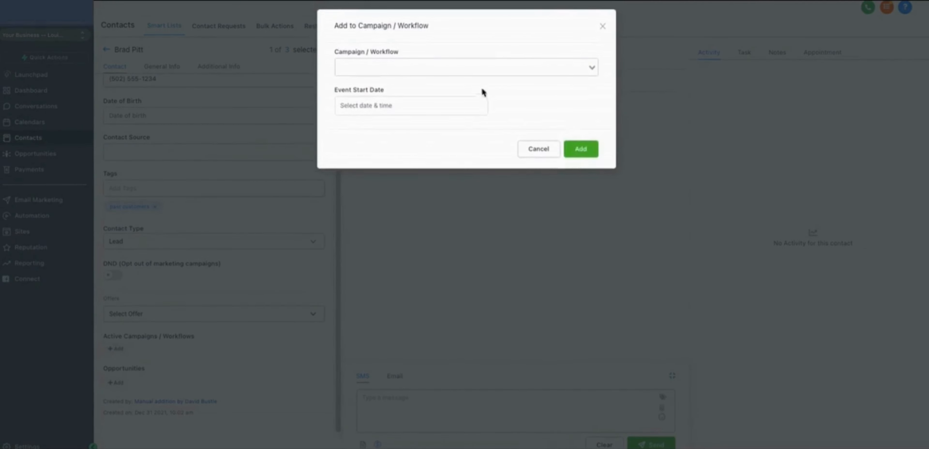
pyautogui.click(601, 26)
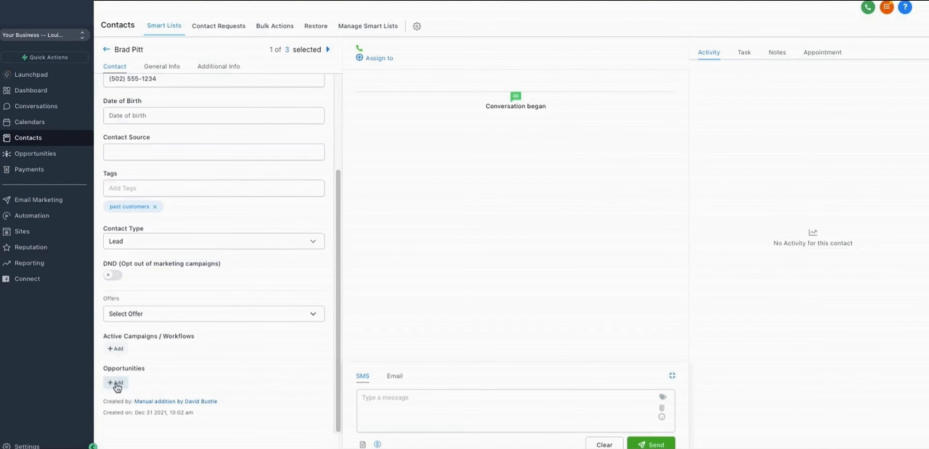
pyautogui.click(160, 66)
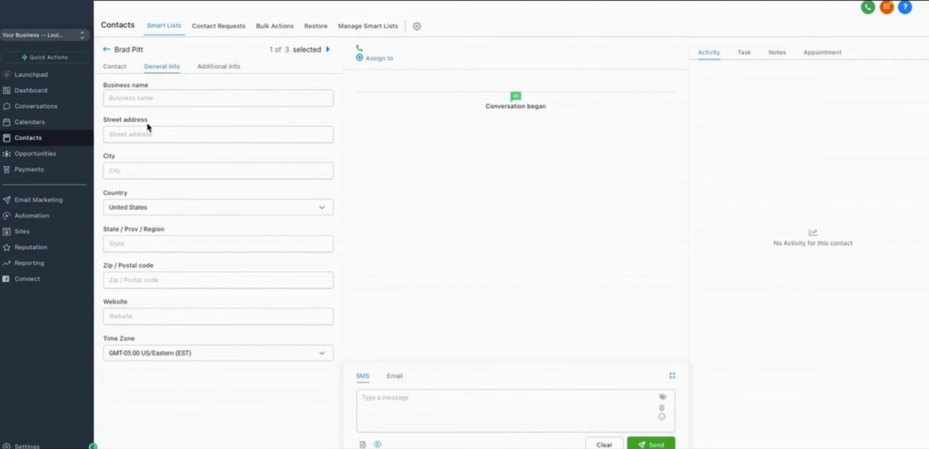
pyautogui.click(218, 68)
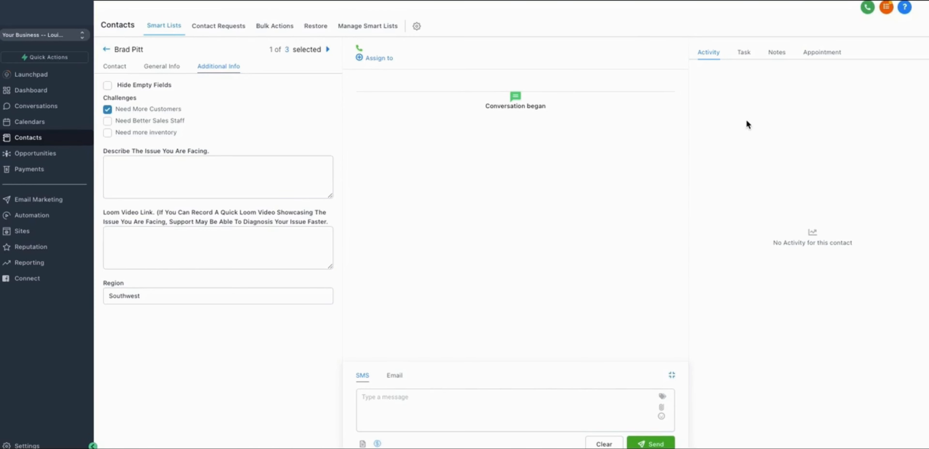
# Draft a new task for the contact titled "Call Brad for lunch" with the description "Need to follow up with brad about going to lunch."
pyautogui.click(745, 53)
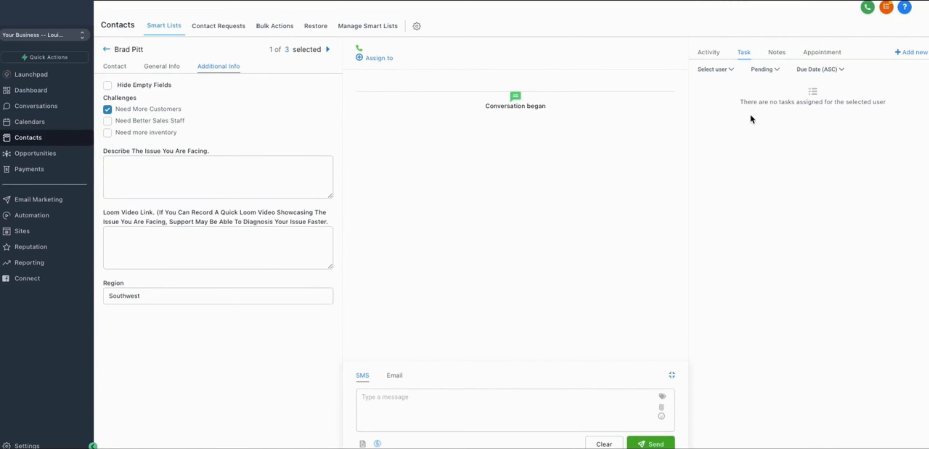
pyautogui.click(905, 53)
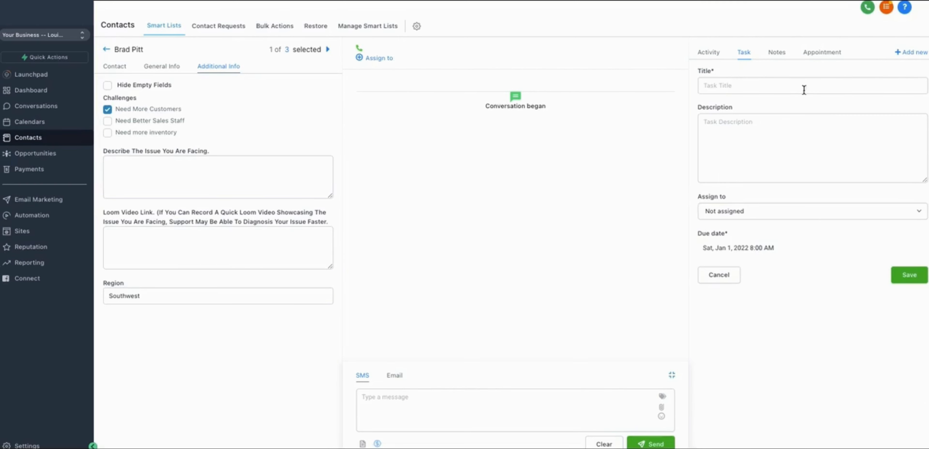
pyautogui.click(755, 85)
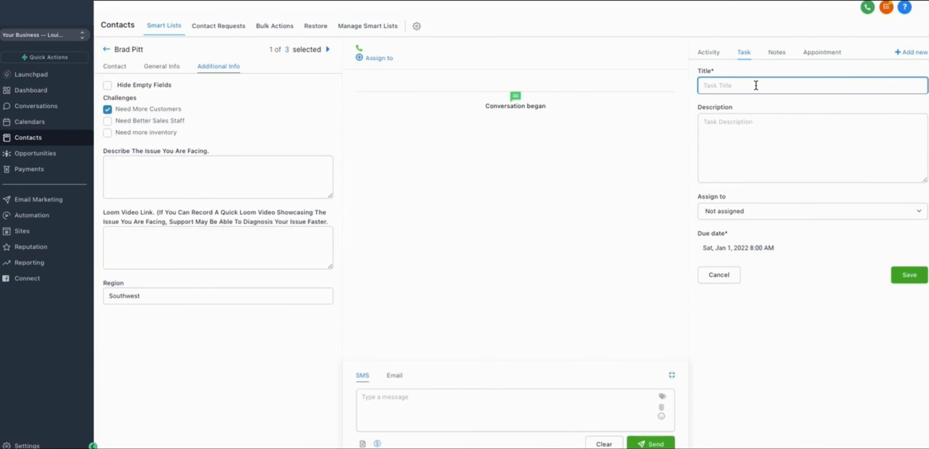
pyautogui.write('Call BRad')
pyautogui.press('BackSpace')
pyautogui.press('BackSpace')
pyautogui.press('BackSpace')
pyautogui.write('rad for lunch')
pyautogui.press('Tab')
pyautogui.write('Need to follow up with brad about going to lunch.')
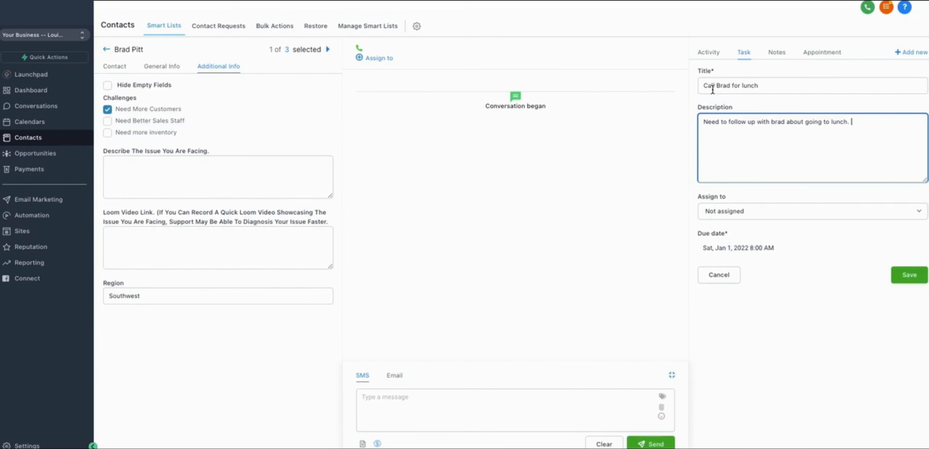
# View the task's due date calendar and assignee options, keeping the due date and Not assigned
pyautogui.click(722, 250)
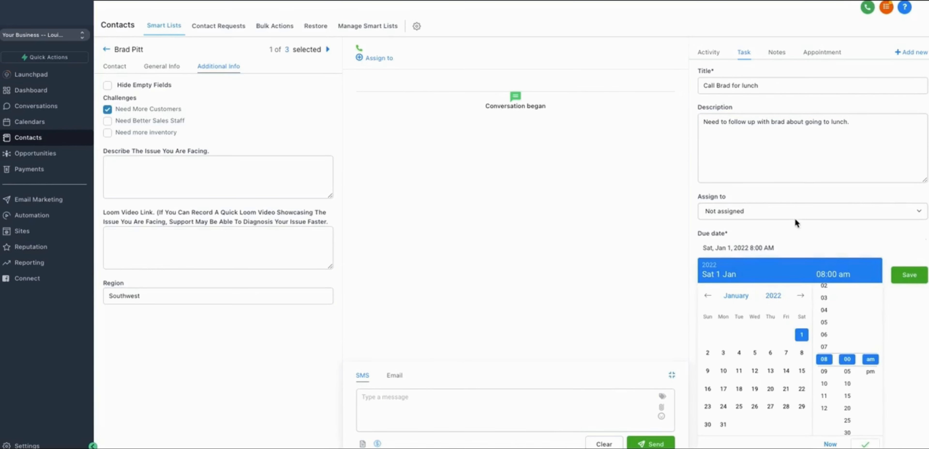
pyautogui.click(792, 233)
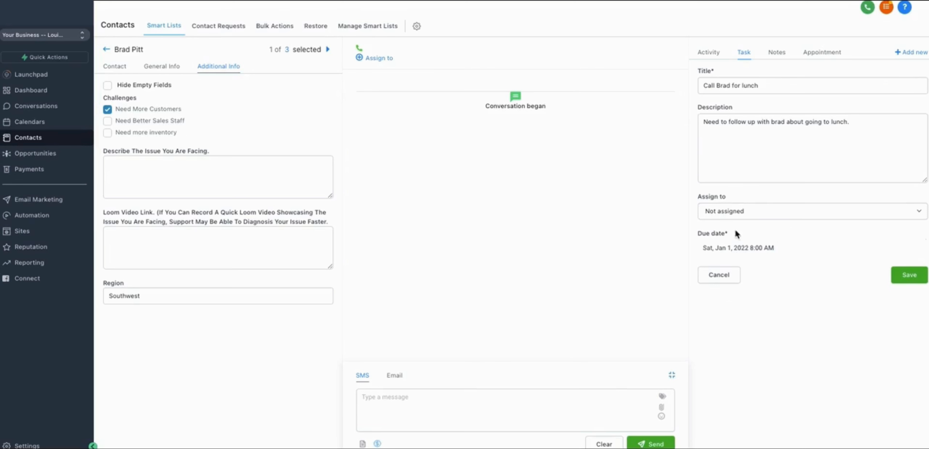
pyautogui.click(739, 211)
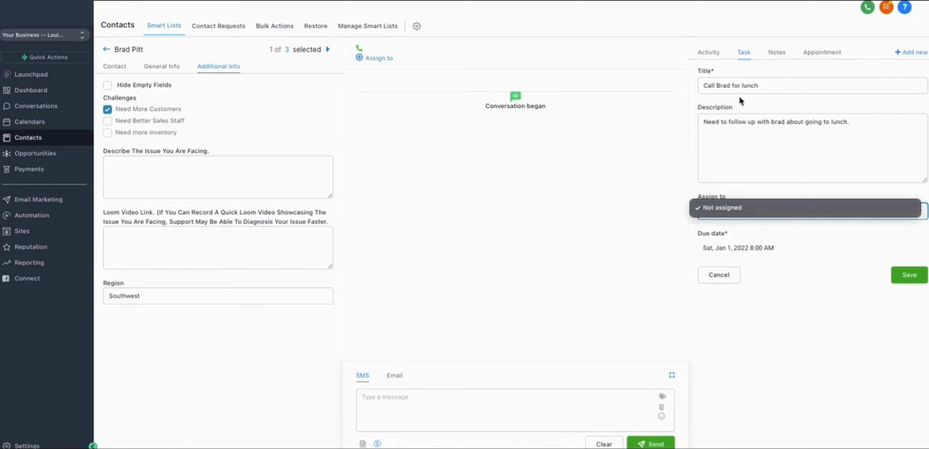
pyautogui.click(733, 208)
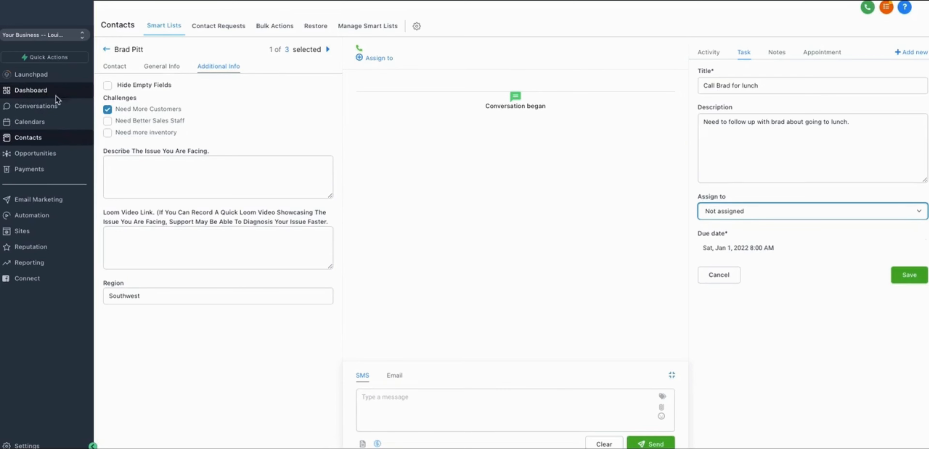
# View the contact's notes with a blank new note, leave it unsaved, and view the contact's appointments
pyautogui.click(775, 54)
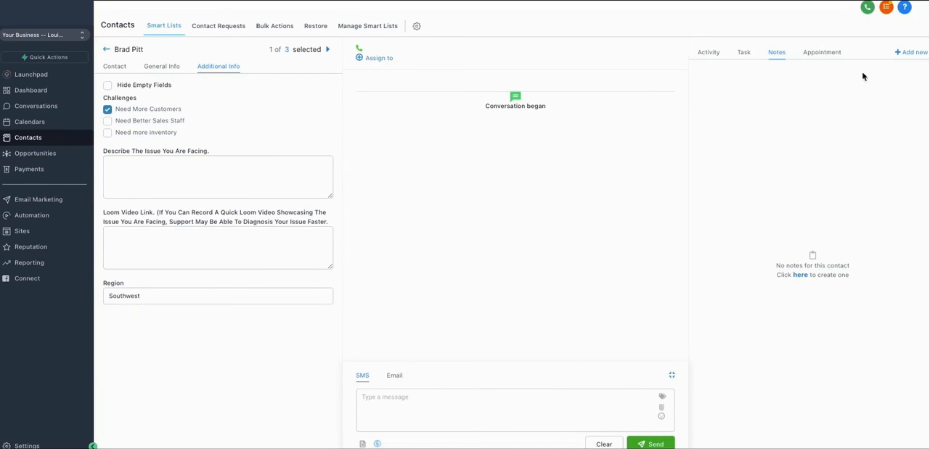
pyautogui.click(917, 52)
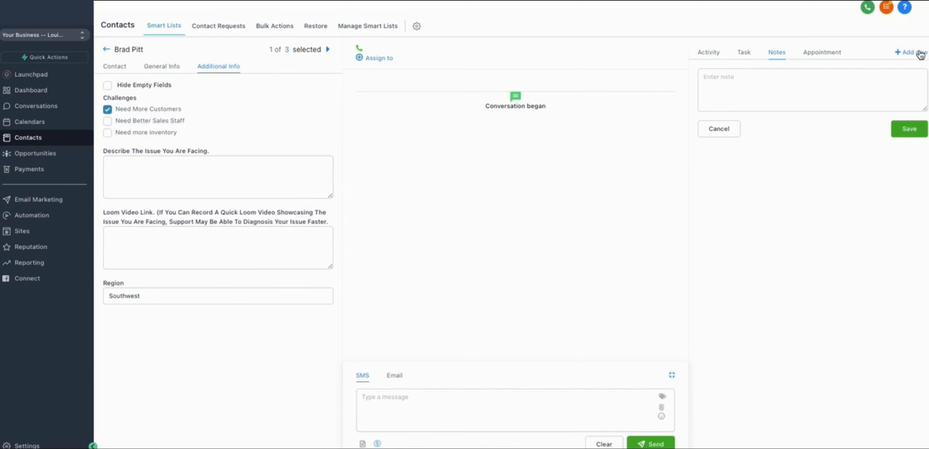
pyautogui.click(786, 90)
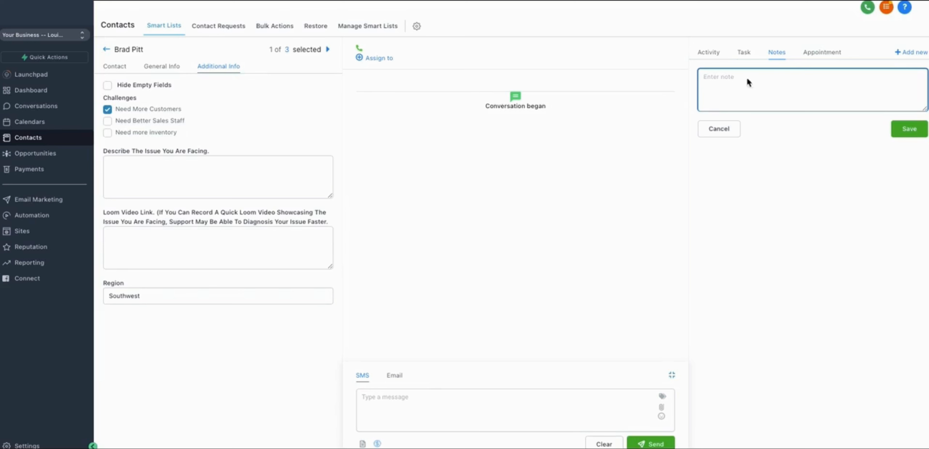
pyautogui.click(824, 54)
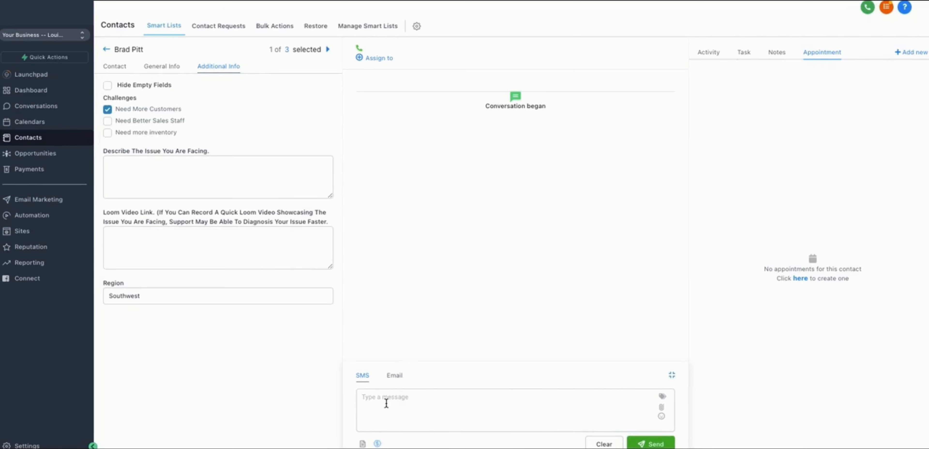
# View the contact's email composer, and return to the SMS composer to open and close its template selection
pyautogui.click(398, 375)
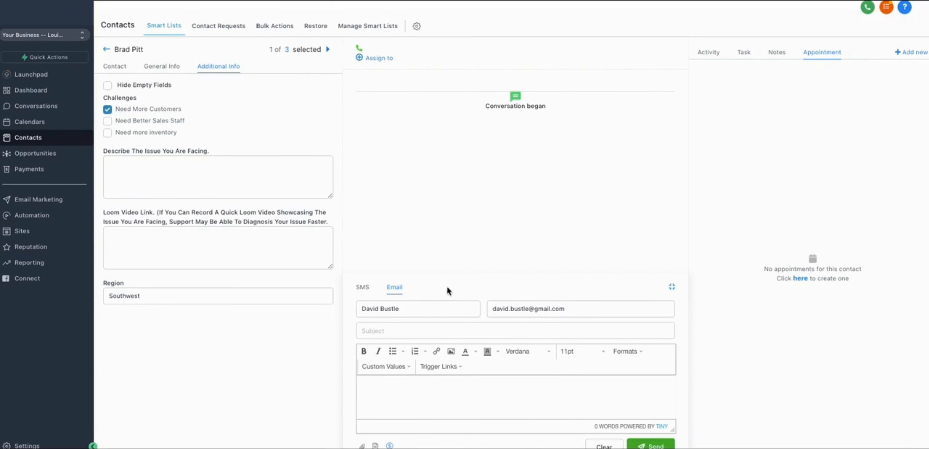
pyautogui.click(362, 288)
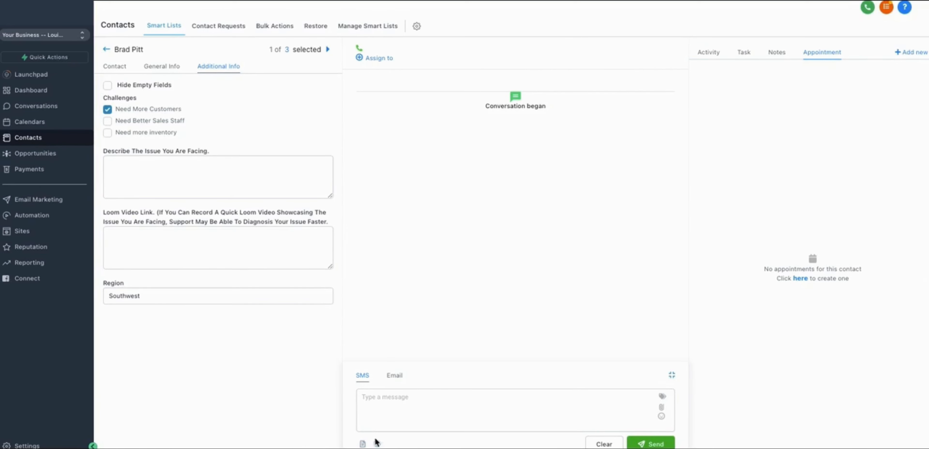
pyautogui.click(362, 444)
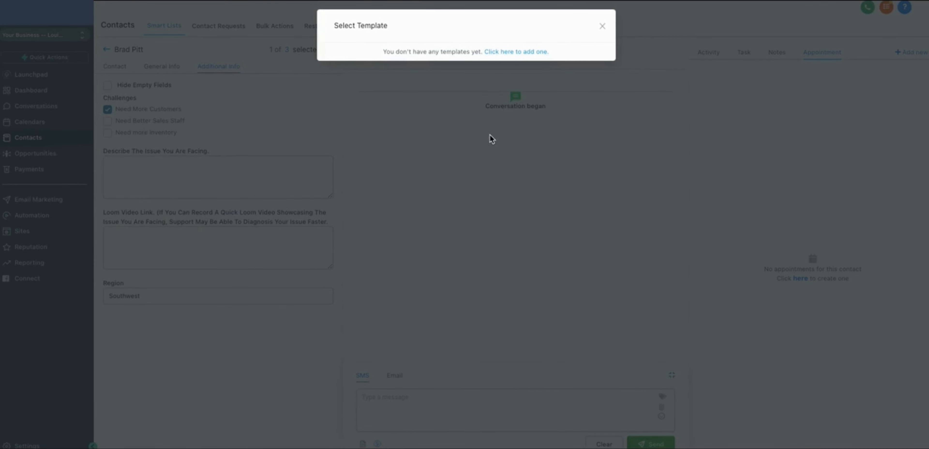
pyautogui.click(436, 385)
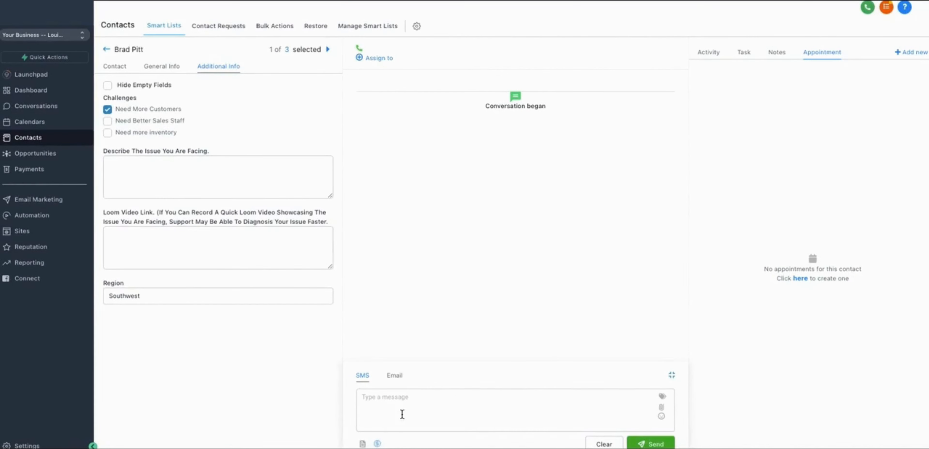